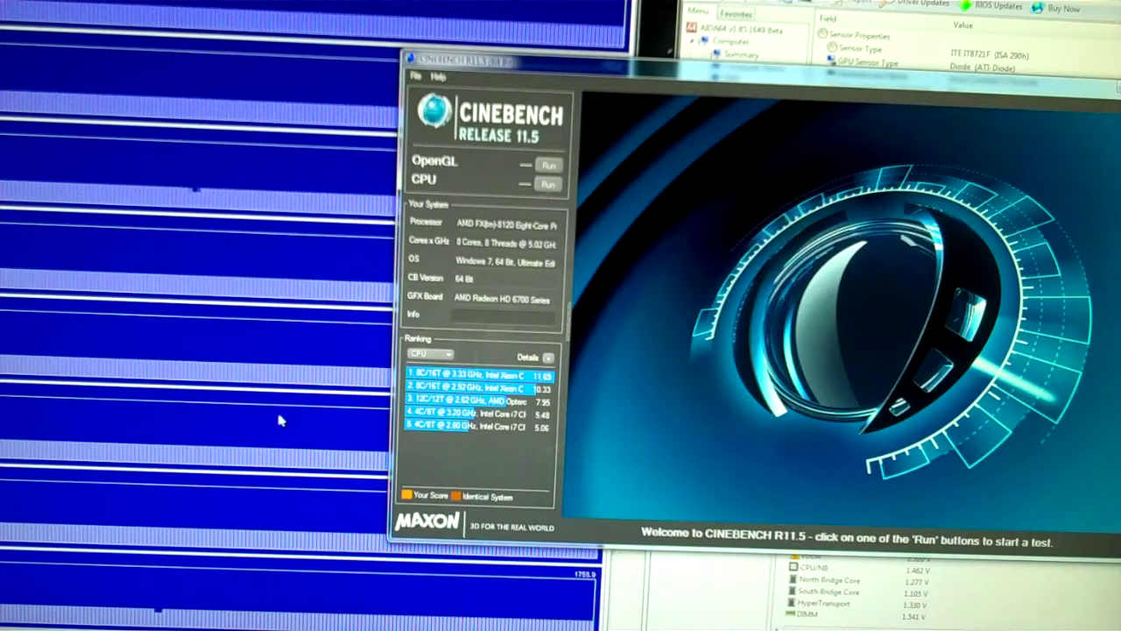
Step: Run the Cinebench CPU render test and let it finish at 7.14 pts, fourth place
left_click(549, 183)
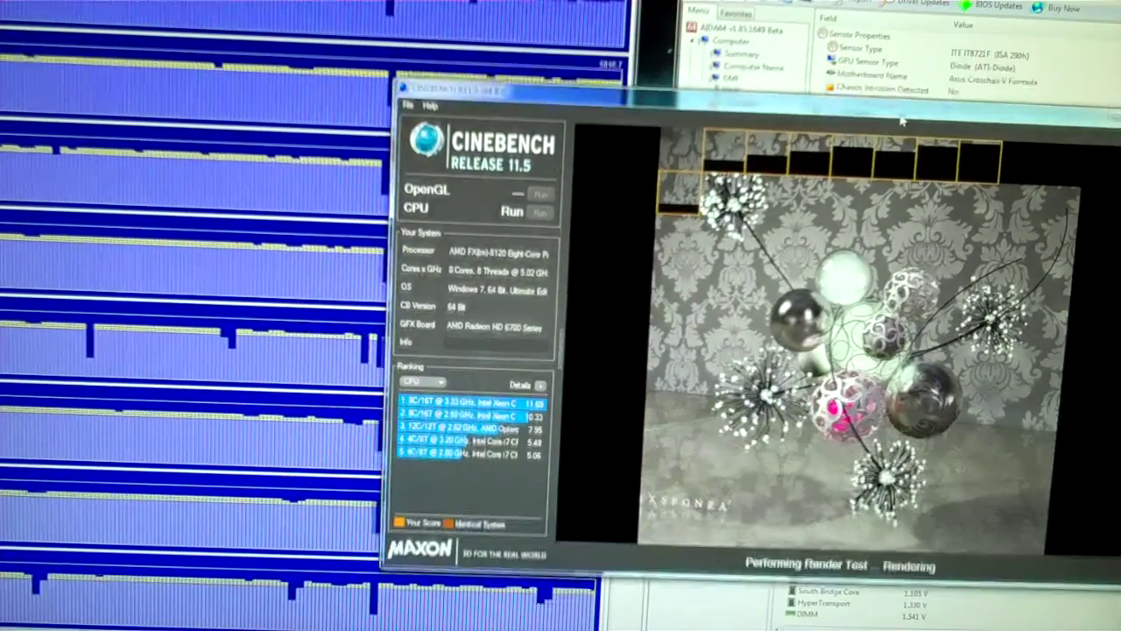
left_click_drag(911, 92, 902, 180)
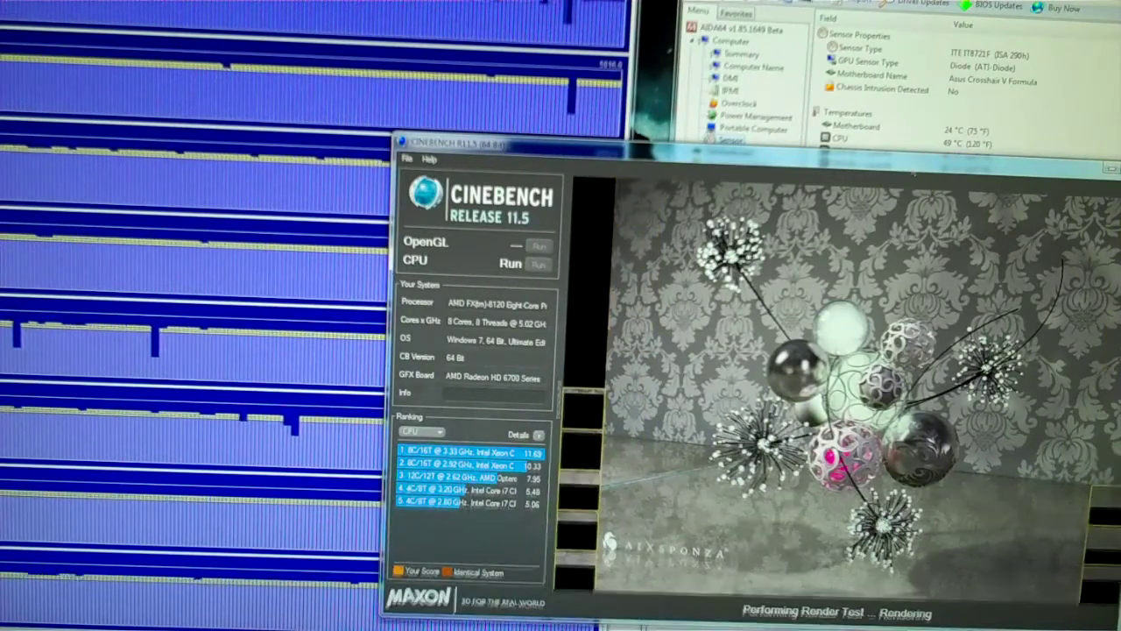
left_click_drag(927, 158, 924, 131)
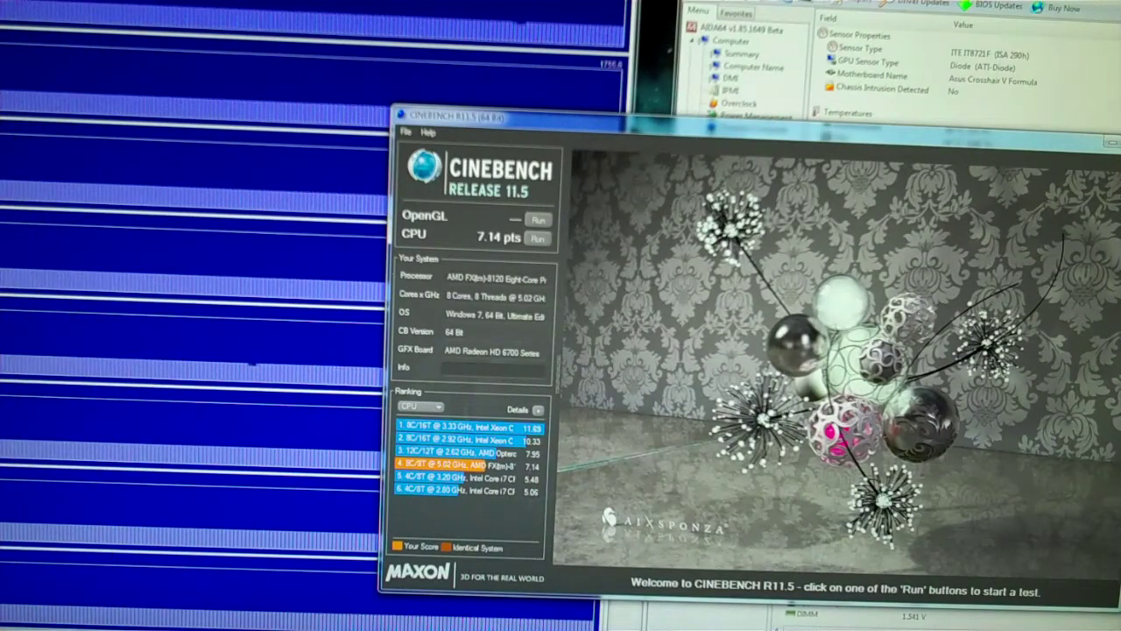
Step: Quit Cinebench with Alt+F4 and decline saving the 7.14 pts score
key("alt+F4")
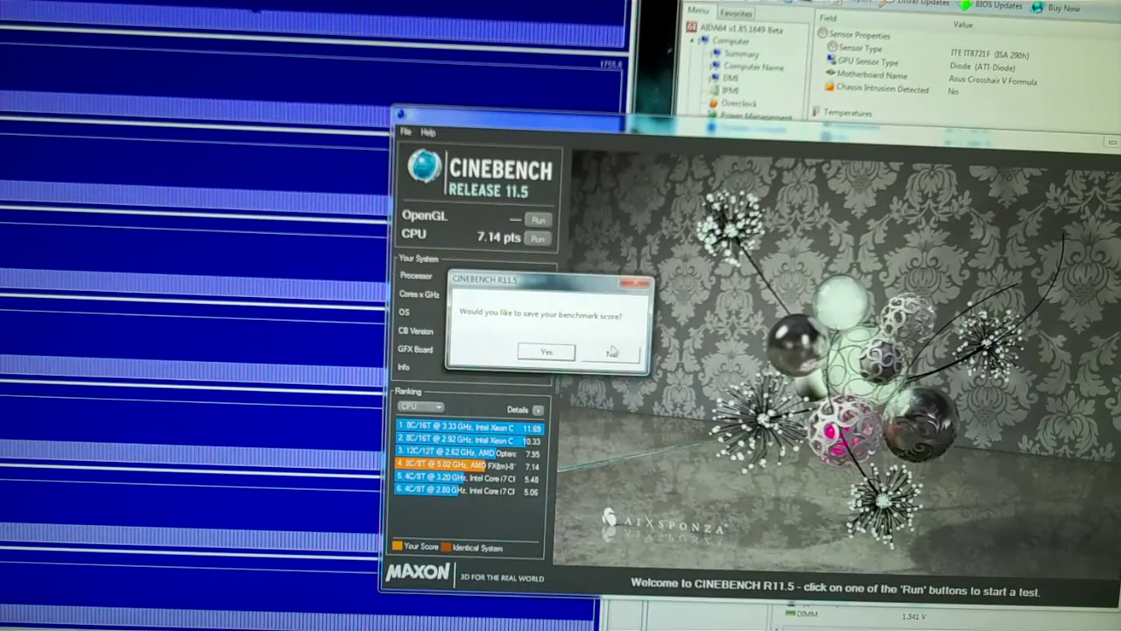
left_click(610, 353)
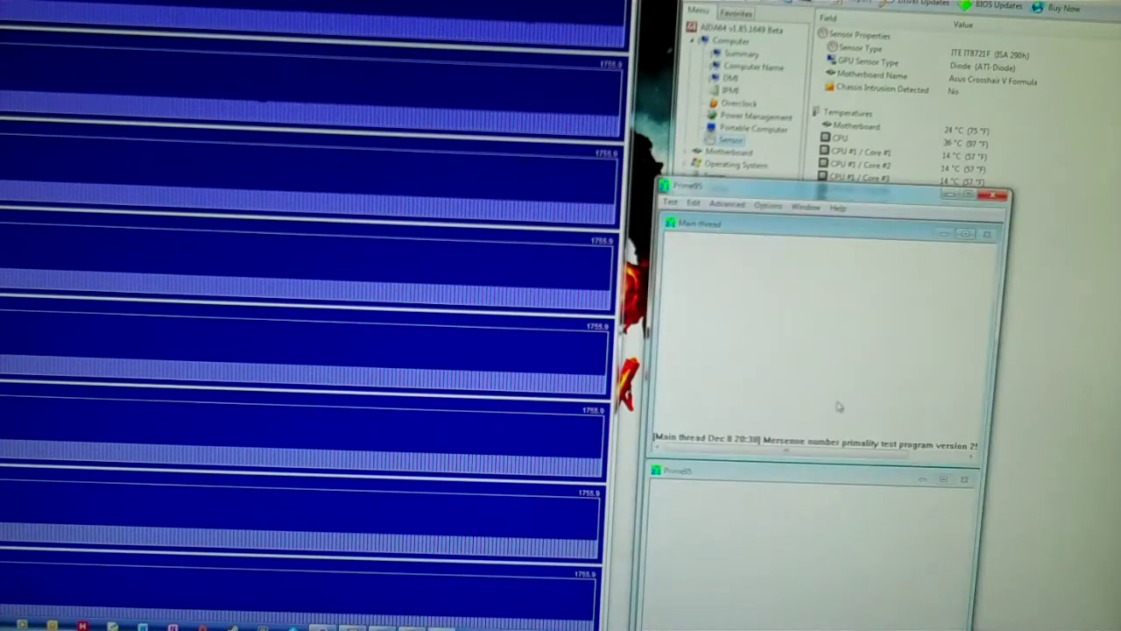
Step: Move the Prime95 window to the top of the screen and open Options > Torture Test
left_click_drag(751, 195, 751, 0)
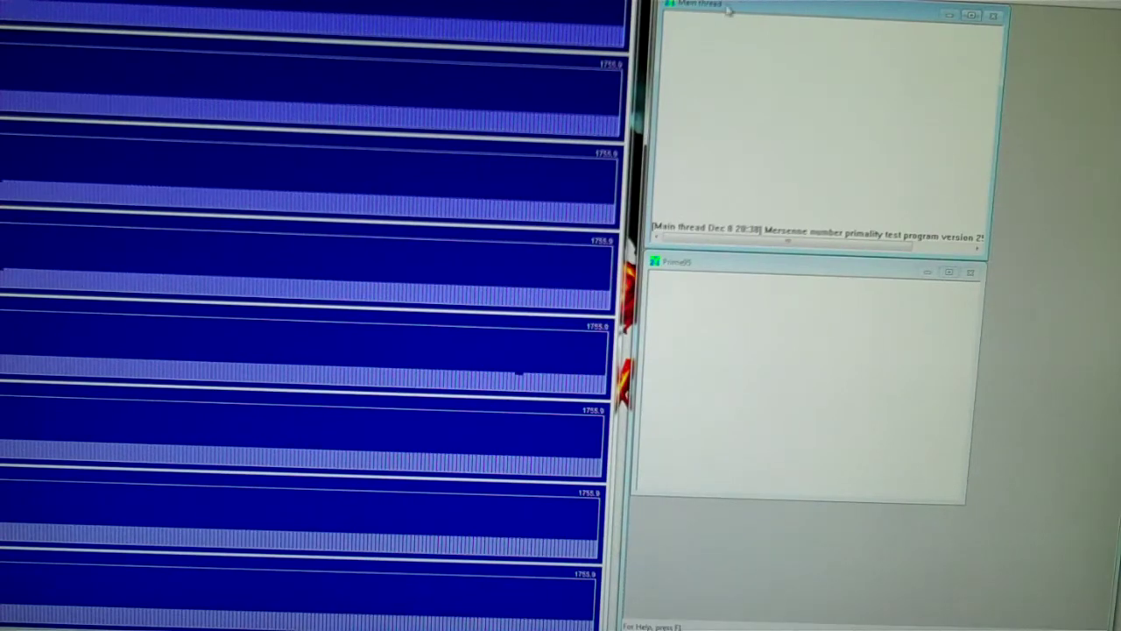
left_click(792, 38)
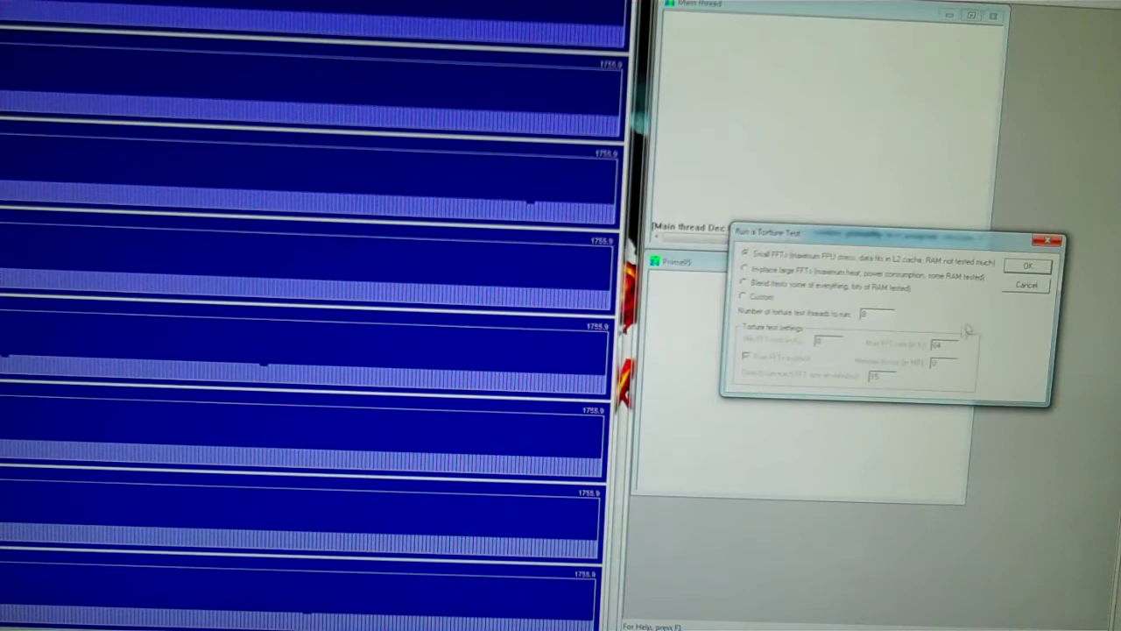
Step: Run the Small FFTs torture test on eight threads, then stop all workers and exit Prime95
left_click(1027, 268)
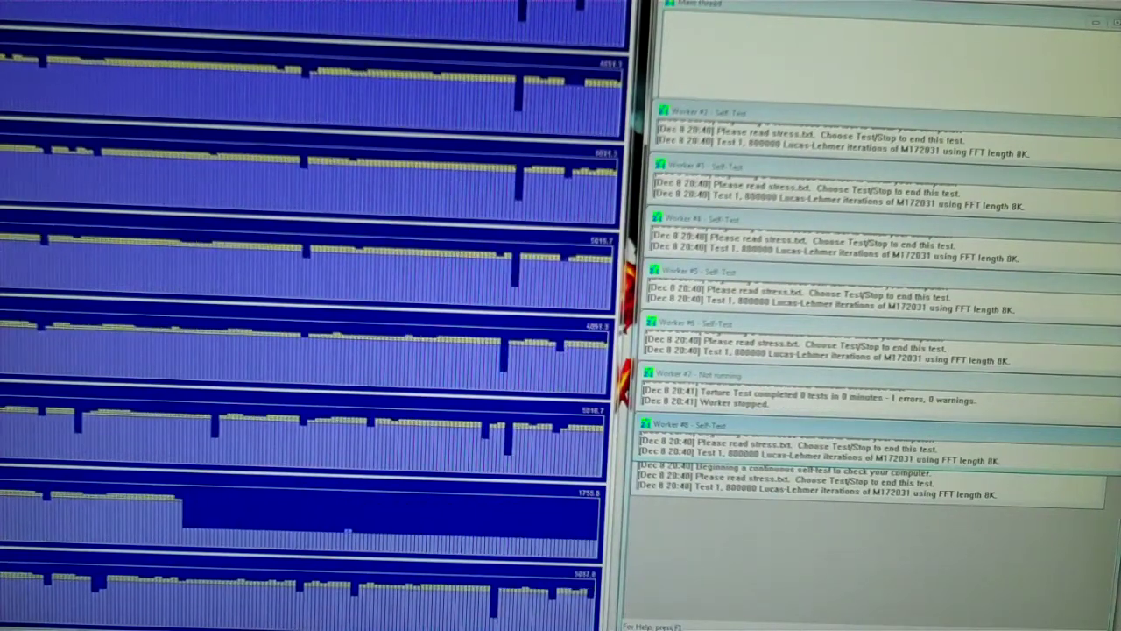
left_click(678, 3)
left_click(687, 70)
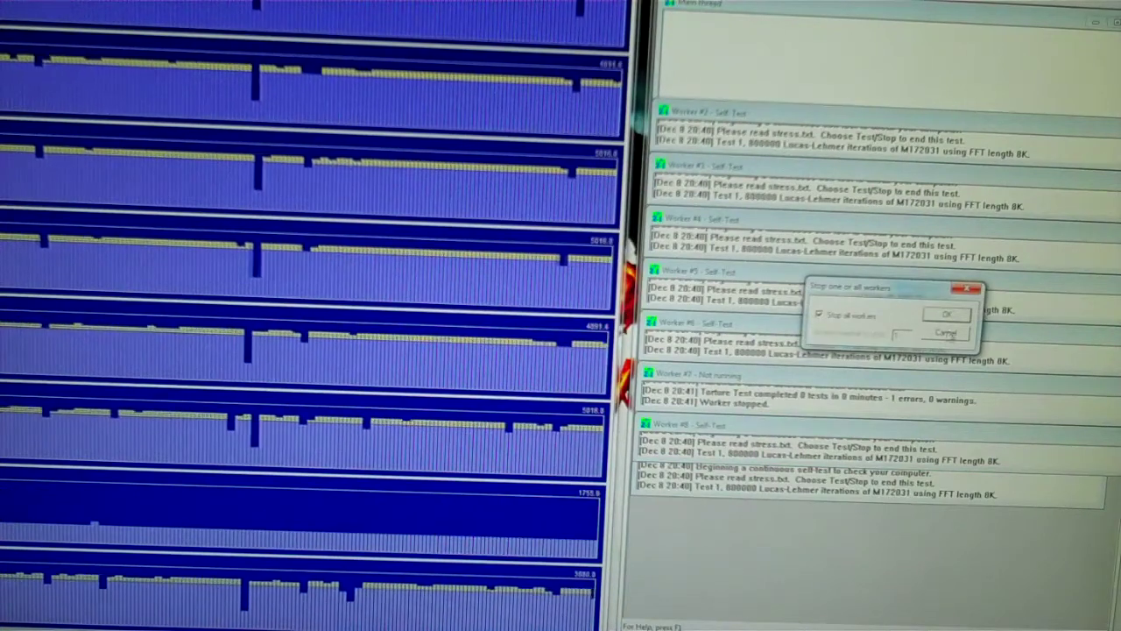
key("Return")
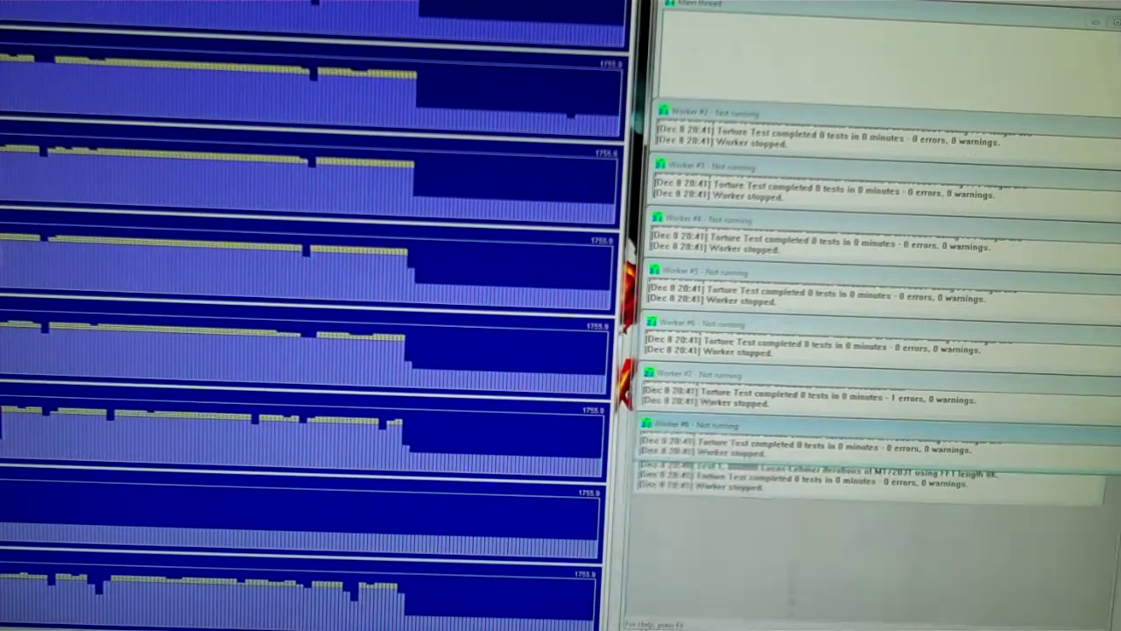
left_click(1096, 23)
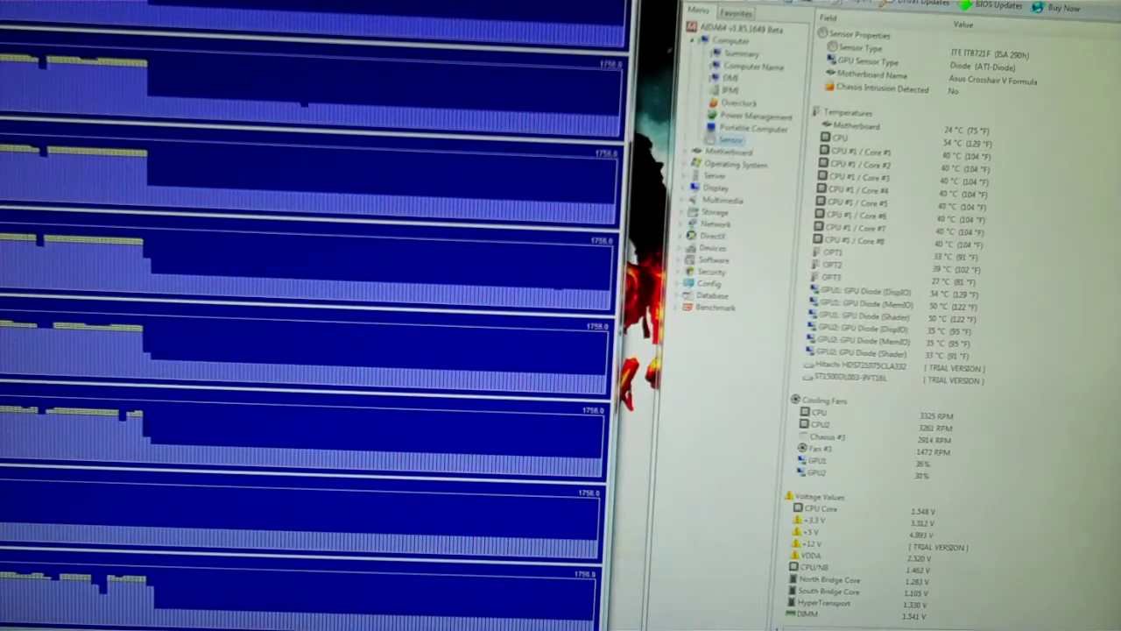